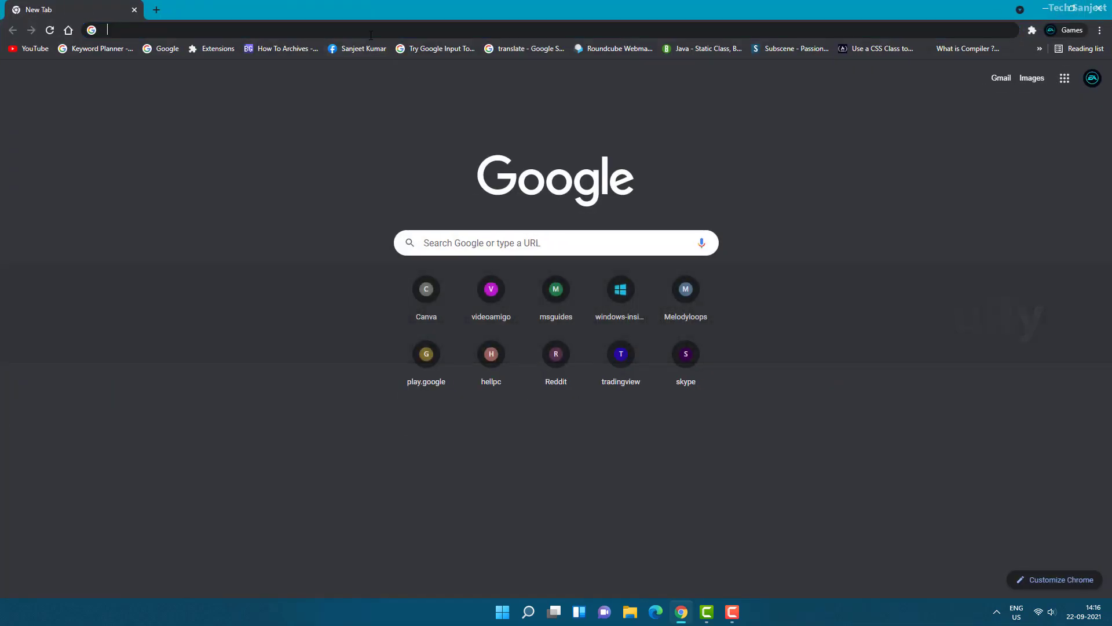
# Step: Search Google for "nvidia drivers" and open NVIDIA's Download Drivers page
pyautogui.click(371, 32)
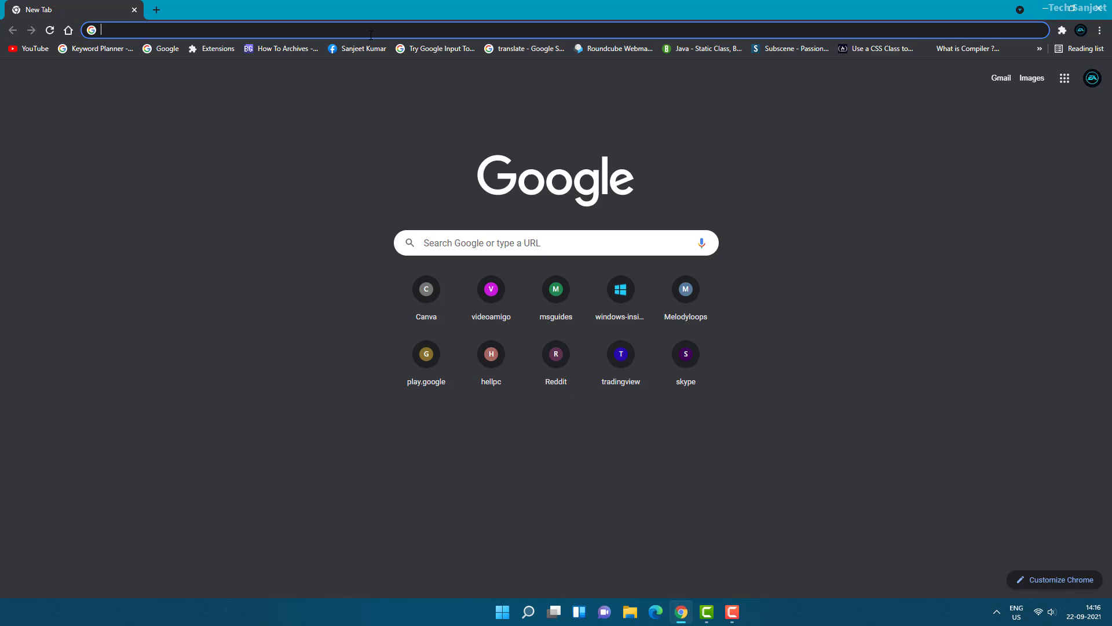
pyautogui.write('nvidia drivers')
pyautogui.press('Return')
pyautogui.scroll(-3, 172, 358)
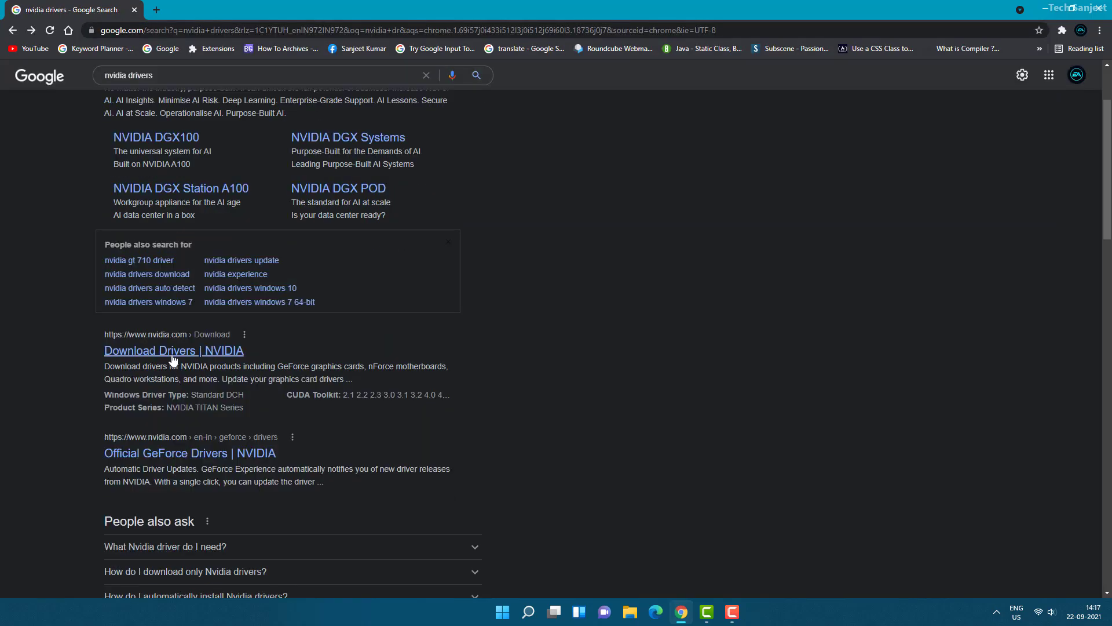
pyautogui.click(172, 354)
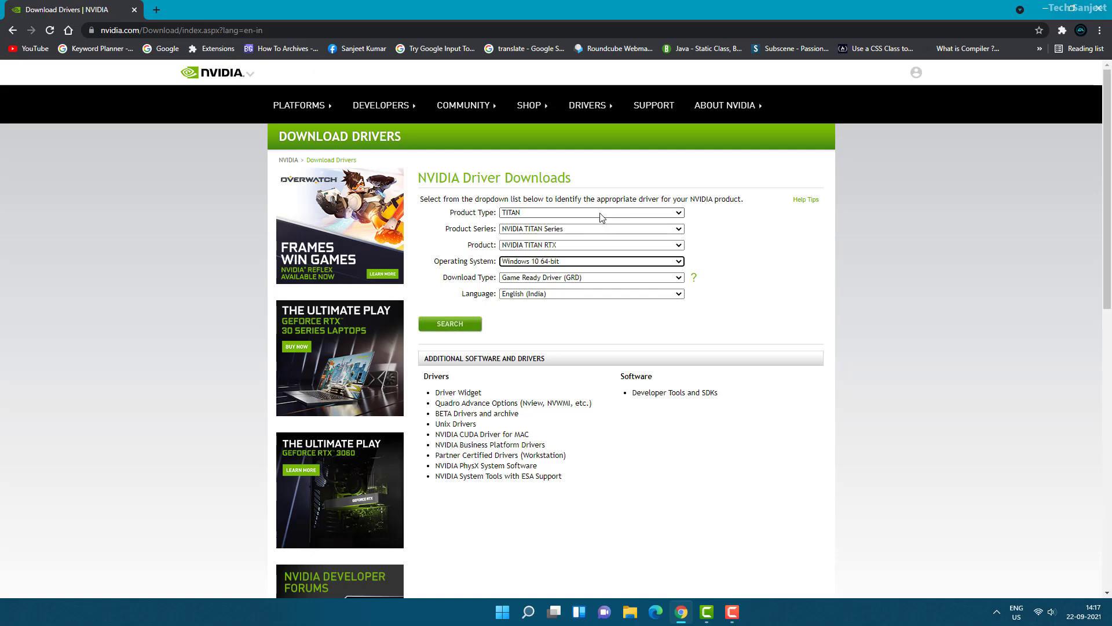
# Step: Set the product type to GeForce, the series to GeForce RTX 30 Series and the product to GeForce RTX 3060 Ti
pyautogui.click(603, 214)
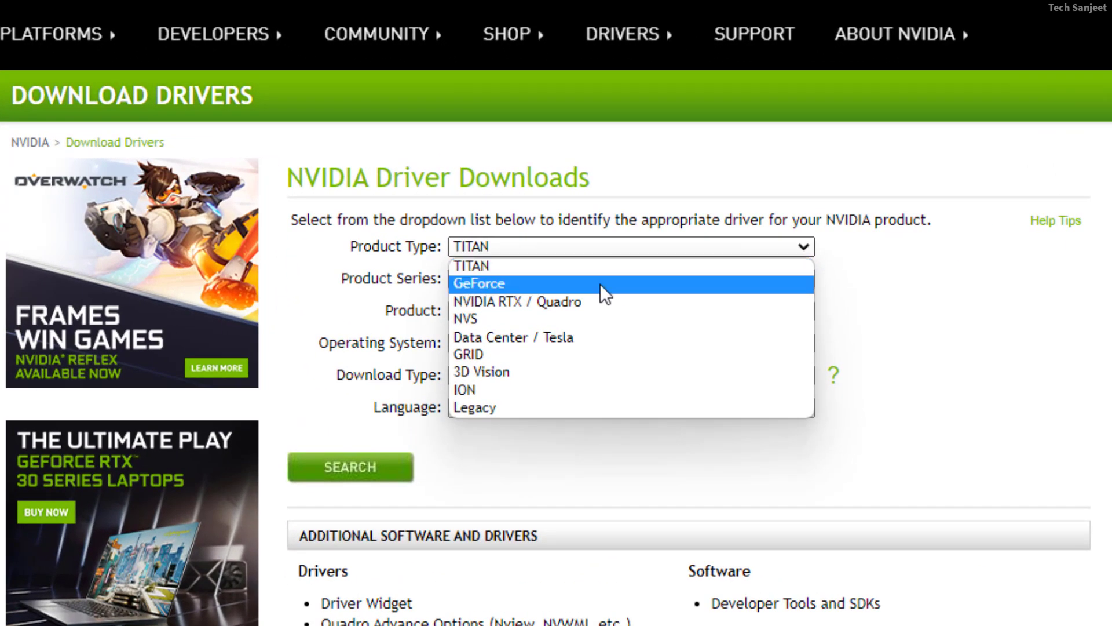
pyautogui.click(585, 283)
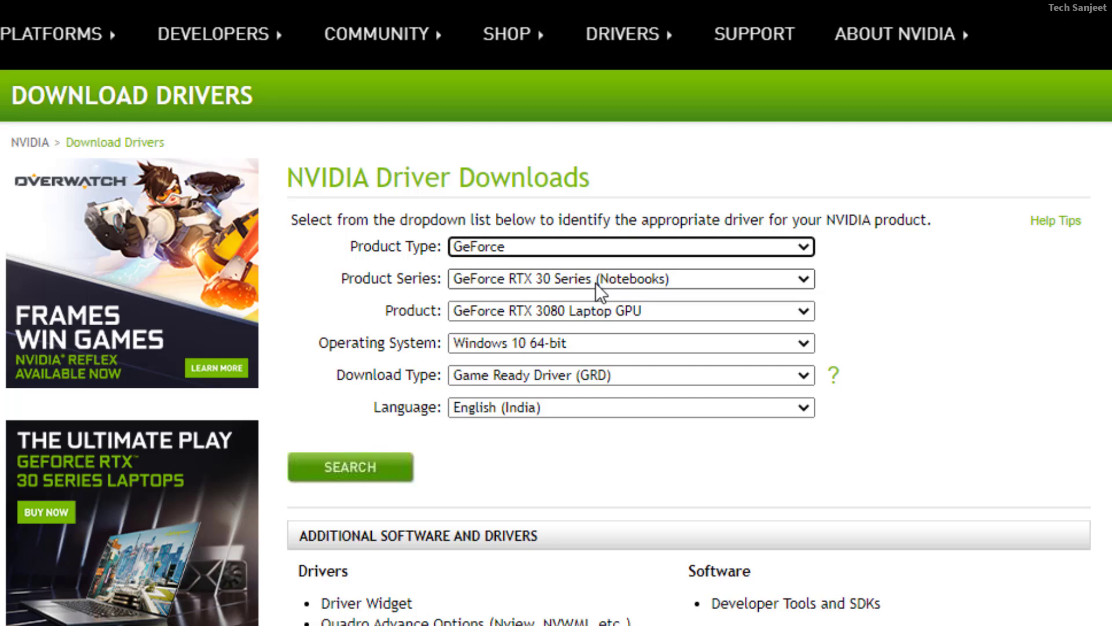
pyautogui.click(595, 283)
pyautogui.click(597, 315)
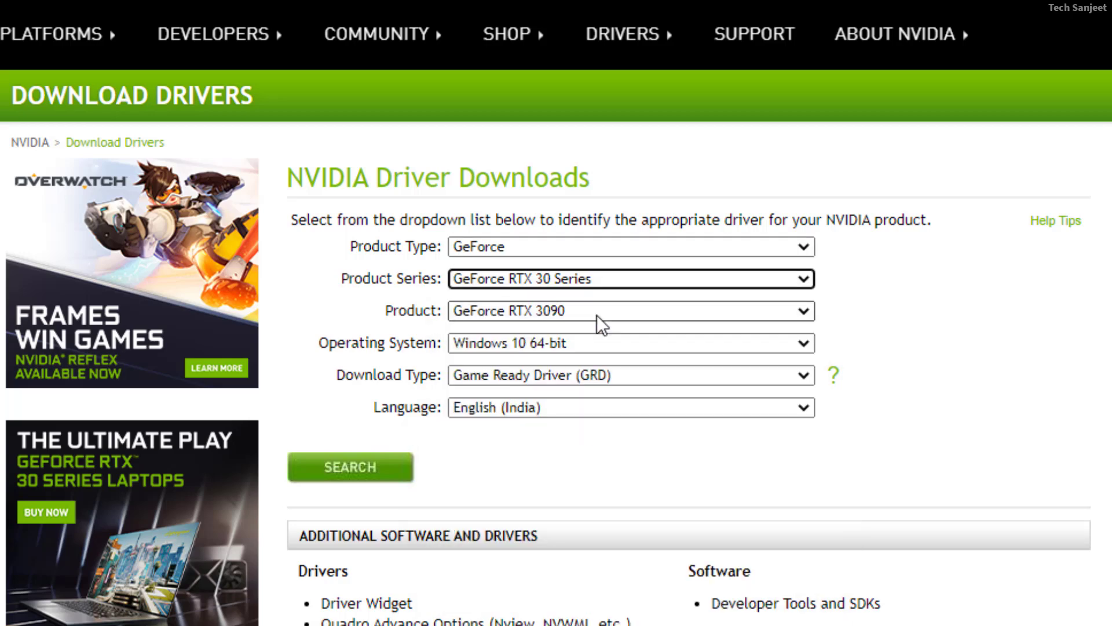
pyautogui.click(600, 316)
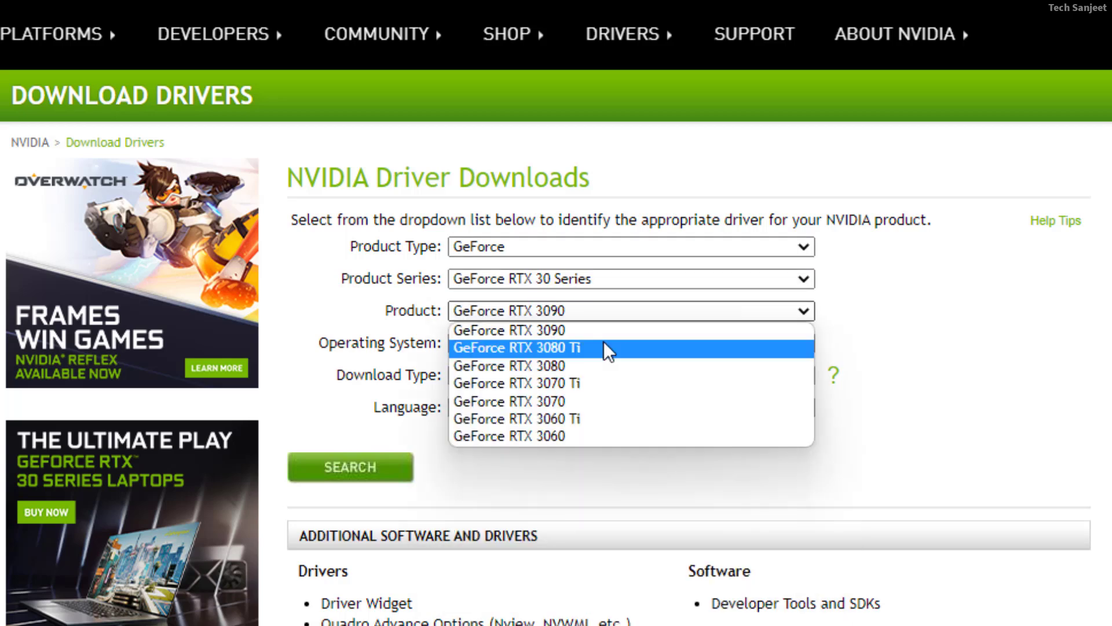
pyautogui.click(610, 413)
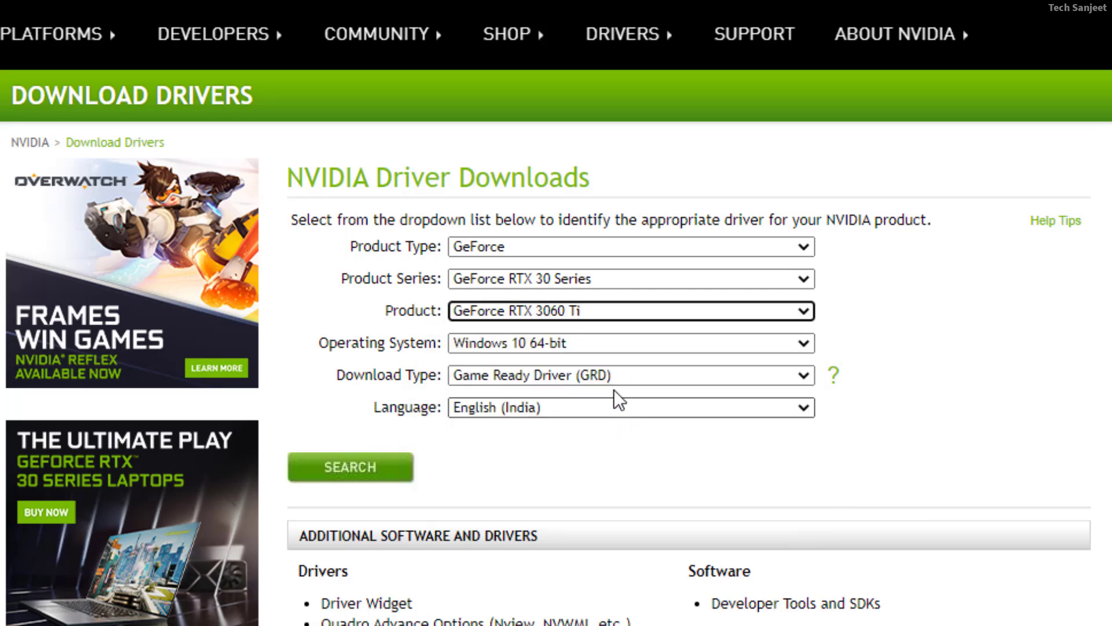
# Step: Choose Windows 11 and Game Ready Driver (GRD) as the download type, and search for the matching driver
pyautogui.click(621, 342)
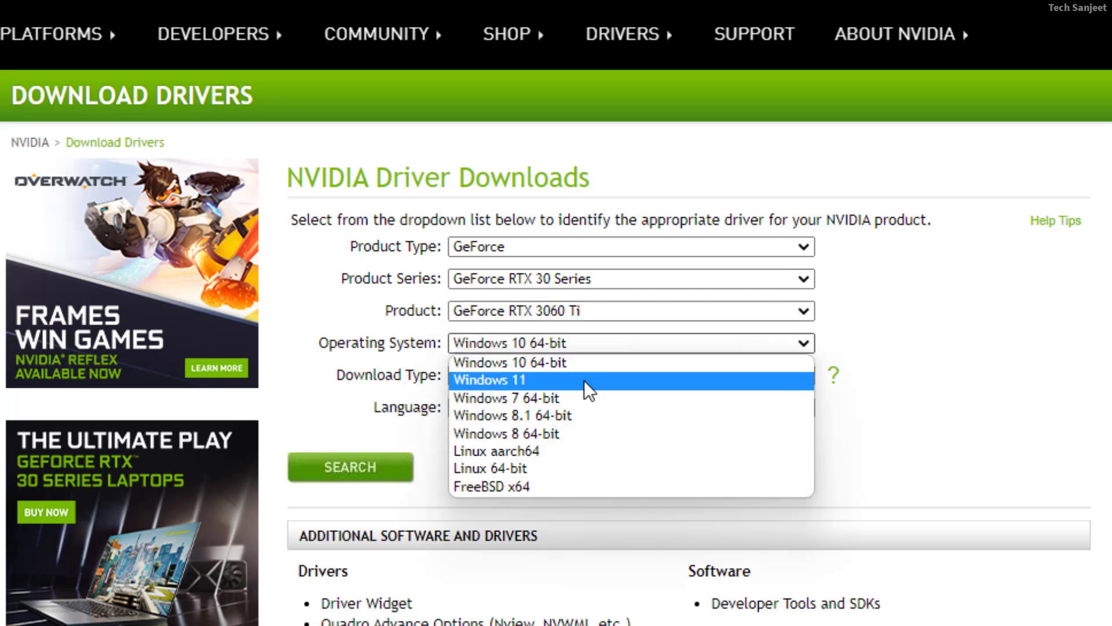
pyautogui.click(546, 381)
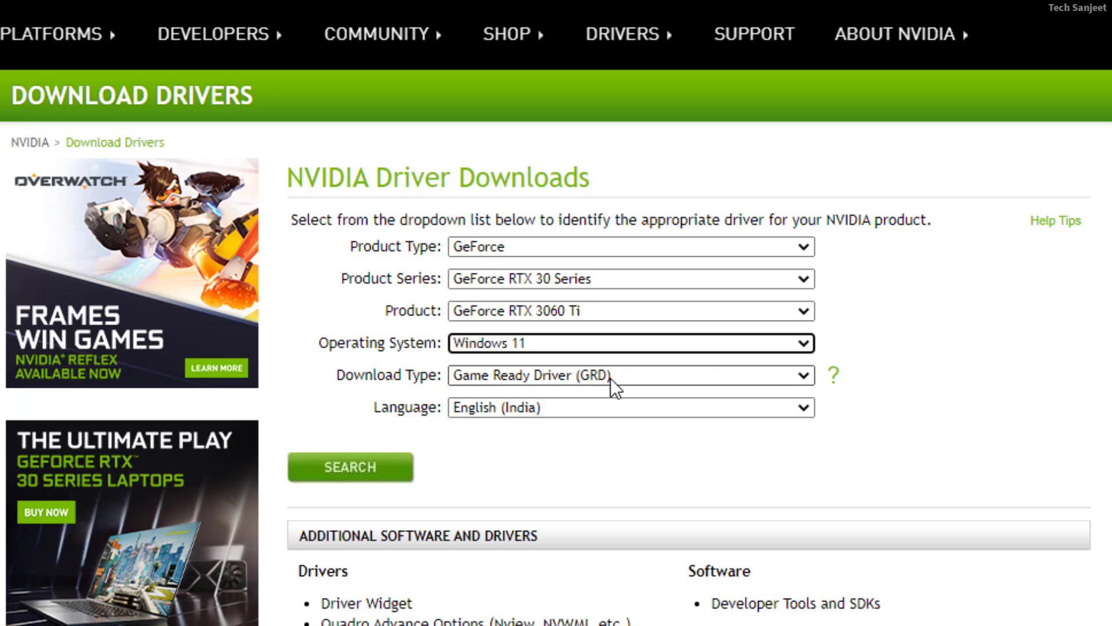
pyautogui.click(610, 378)
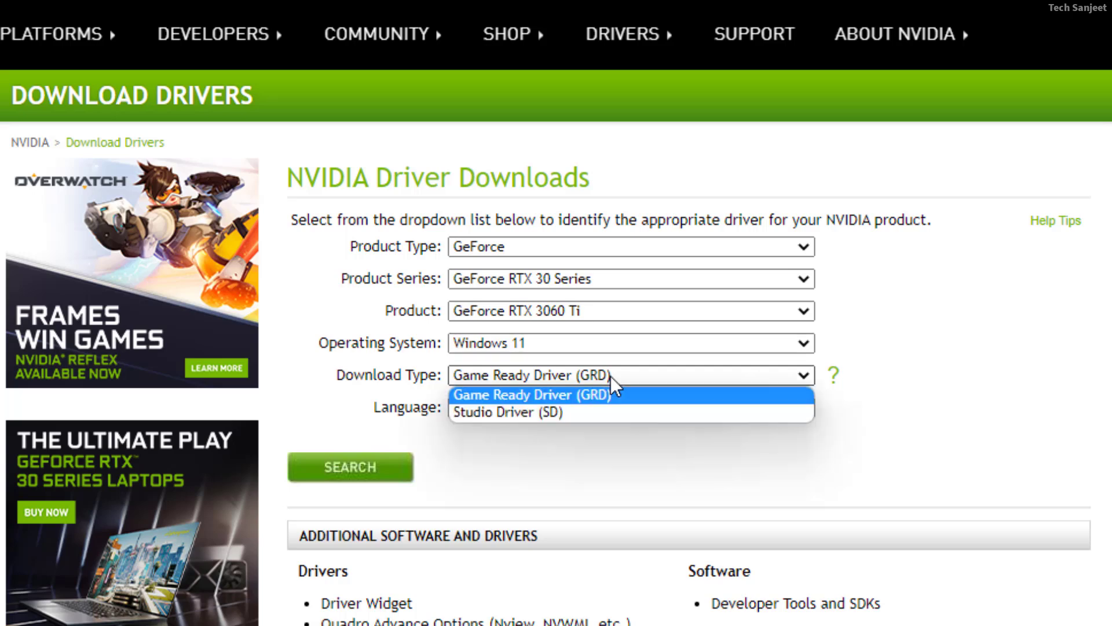
pyautogui.click(527, 396)
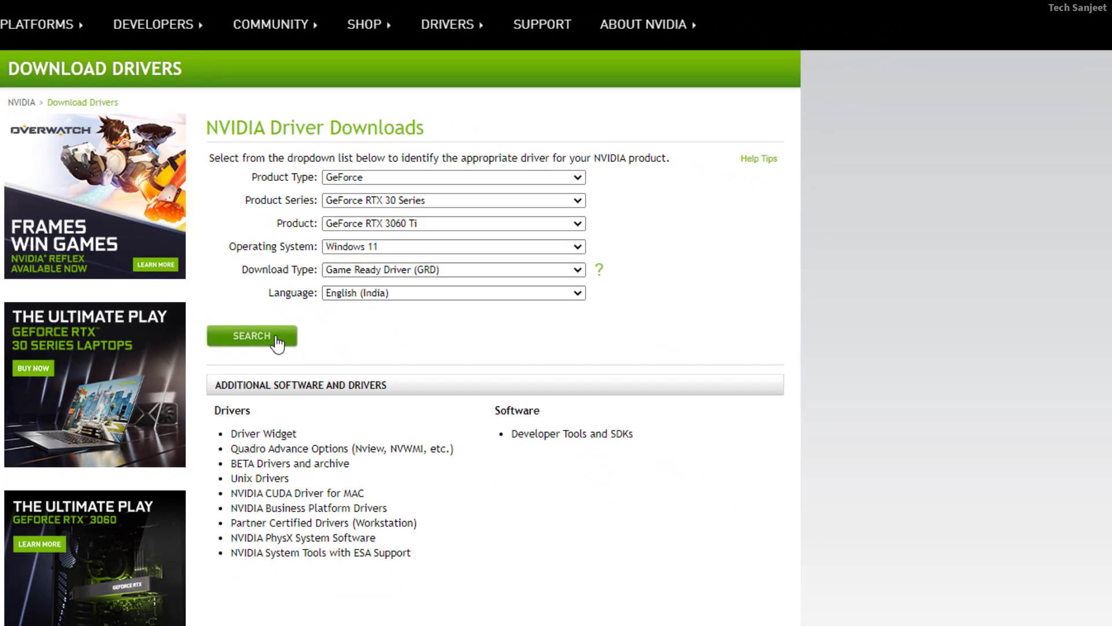
pyautogui.click(277, 343)
# Step: Examine the GeForce Game Ready Driver's release details and file size
pyautogui.moveTo(303, 157); pyautogui.dragTo(455, 187)
pyautogui.click(298, 217)
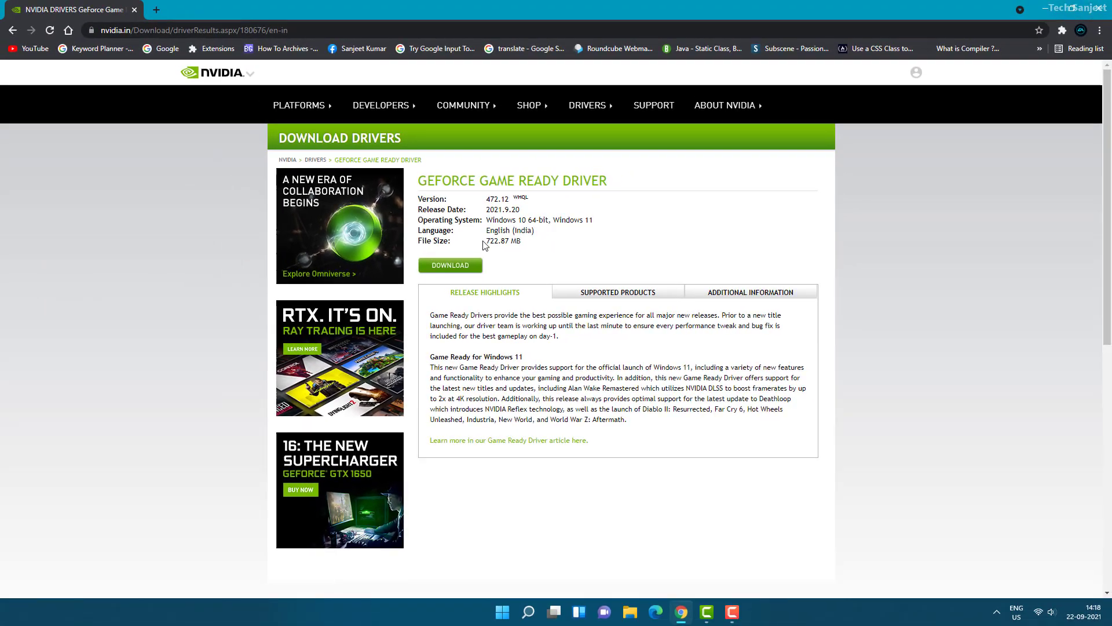
pyautogui.moveTo(484, 242); pyautogui.dragTo(524, 246)
pyautogui.click(537, 258)
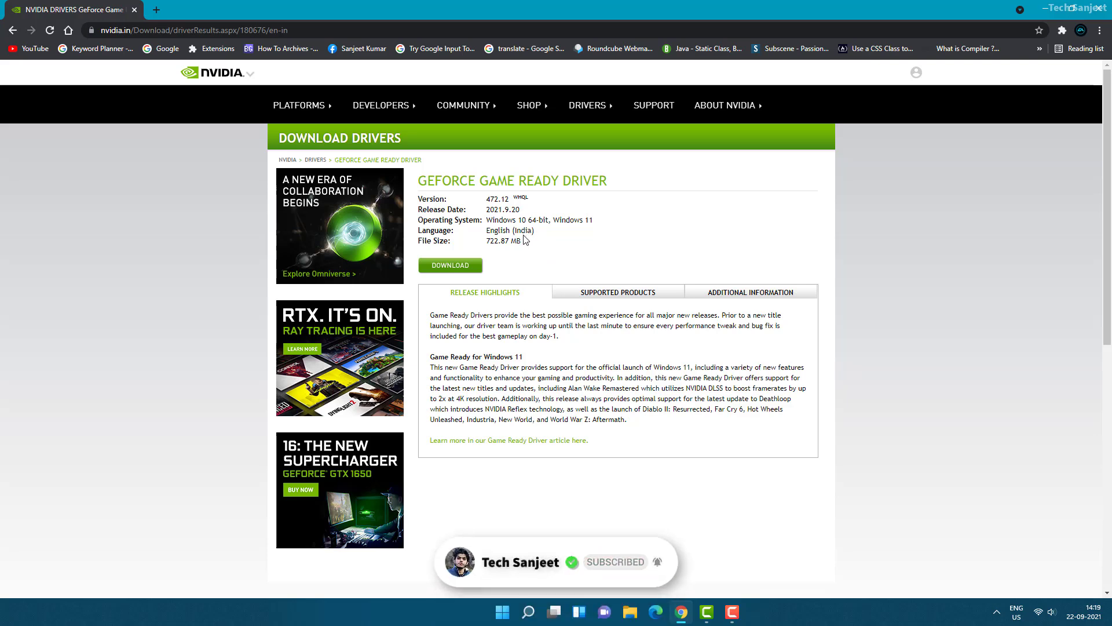
# Step: Search for "nvidia geforce experience" in a new browser tab and download GeForce Experience from NVIDIA's download page
pyautogui.click(157, 10)
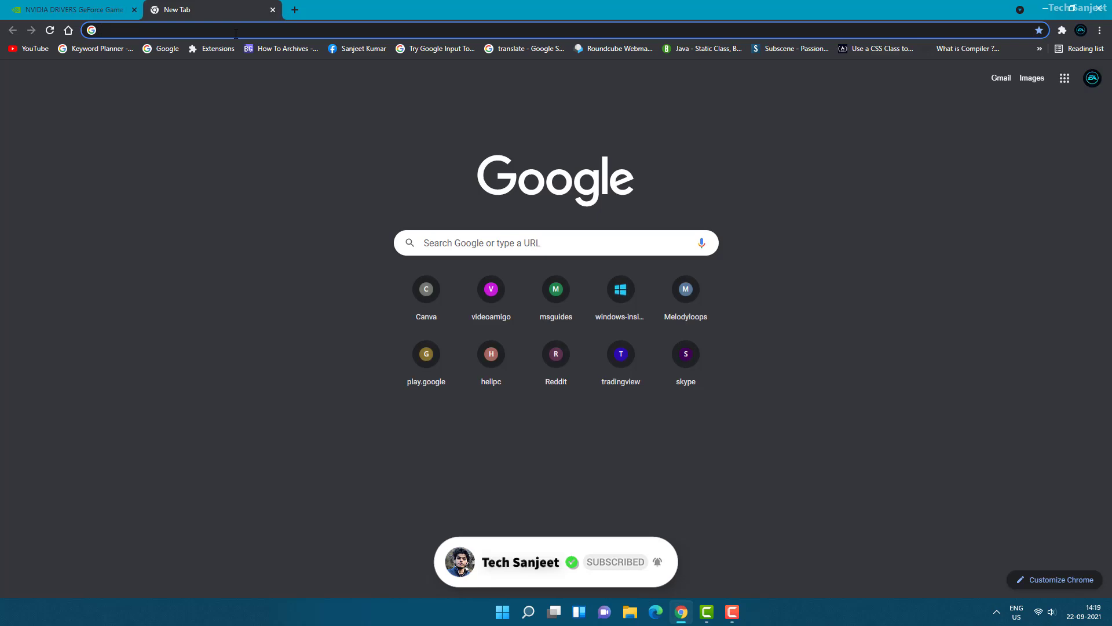
pyautogui.write('nvidia geforce ')
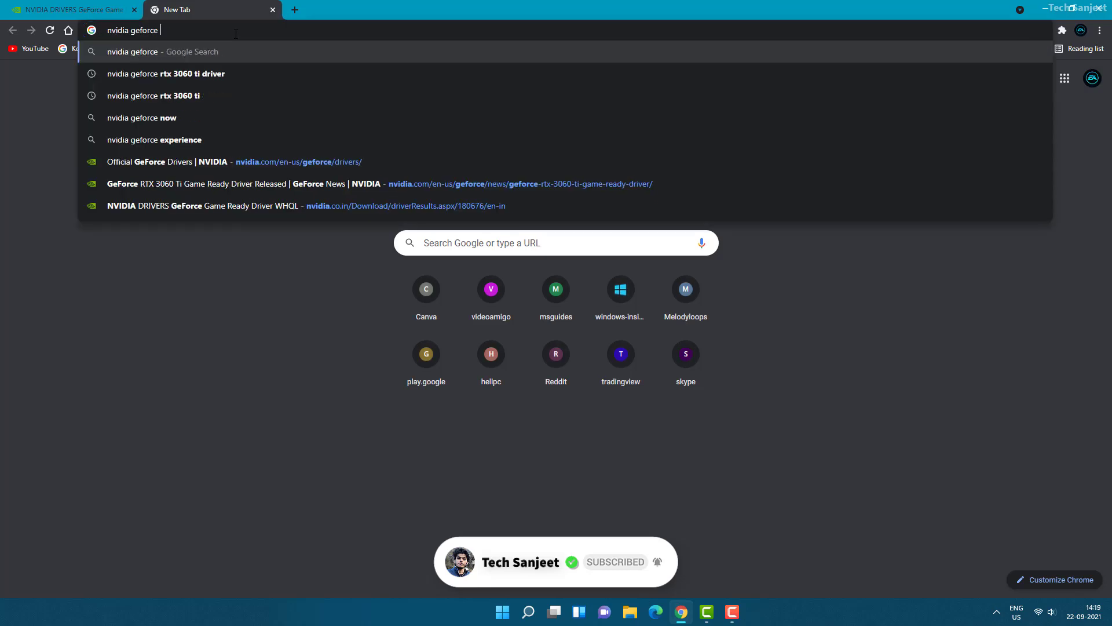
pyautogui.write('e')
pyautogui.press('Return')
pyautogui.scroll(-5, 167, 318)
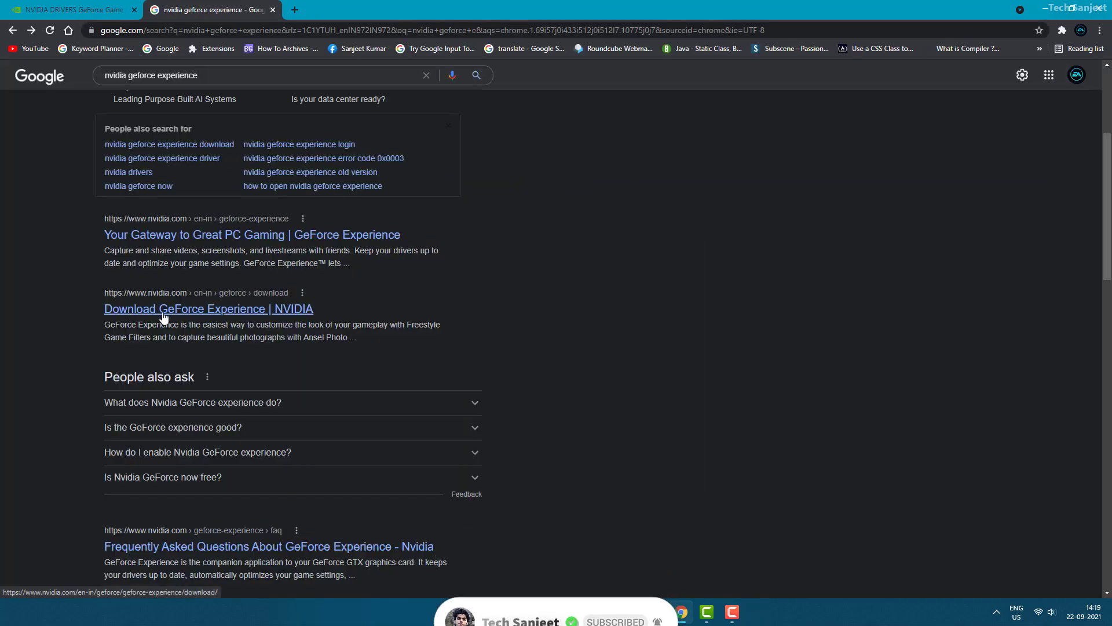
pyautogui.click(163, 314)
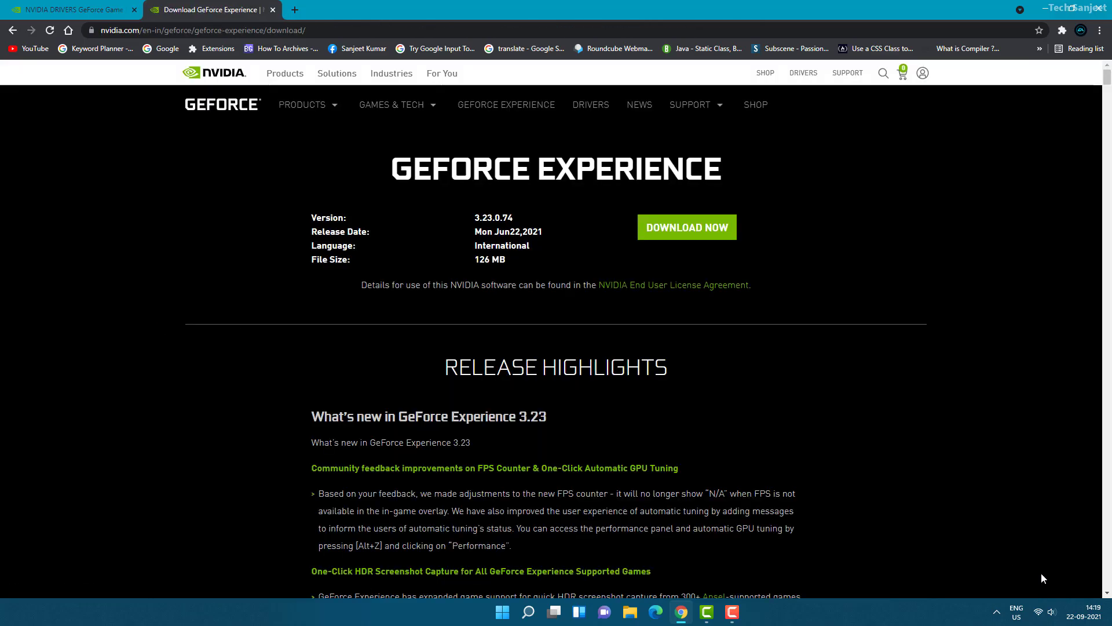
pyautogui.click(675, 234)
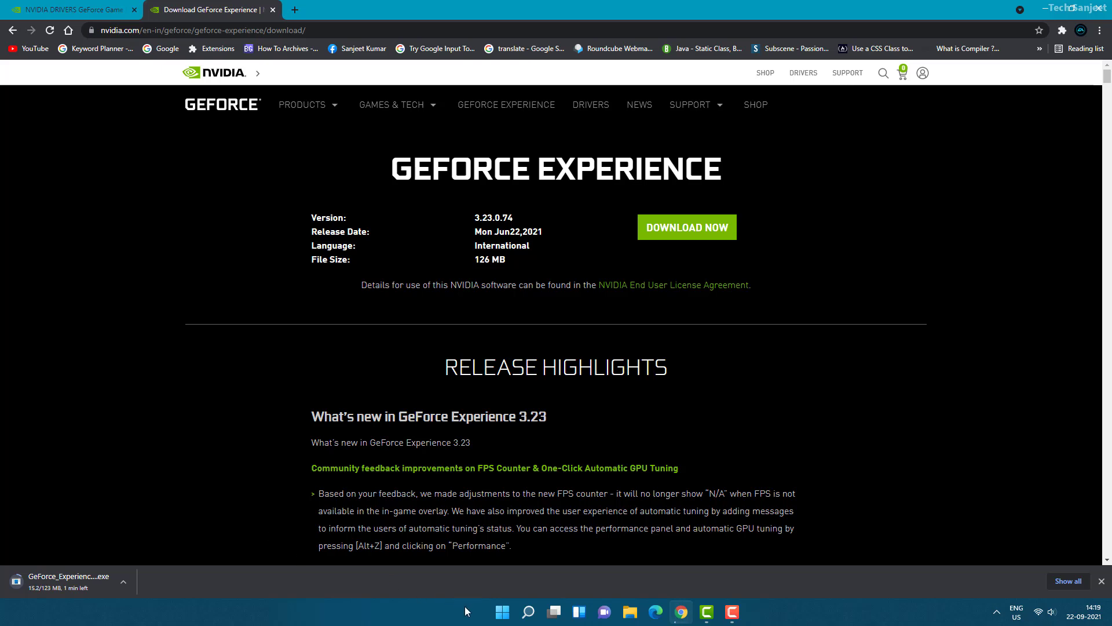
# Step: Find the installed GeForce Experience app by searching for "nvi", switch to it and show its drivers section
pyautogui.click(502, 615)
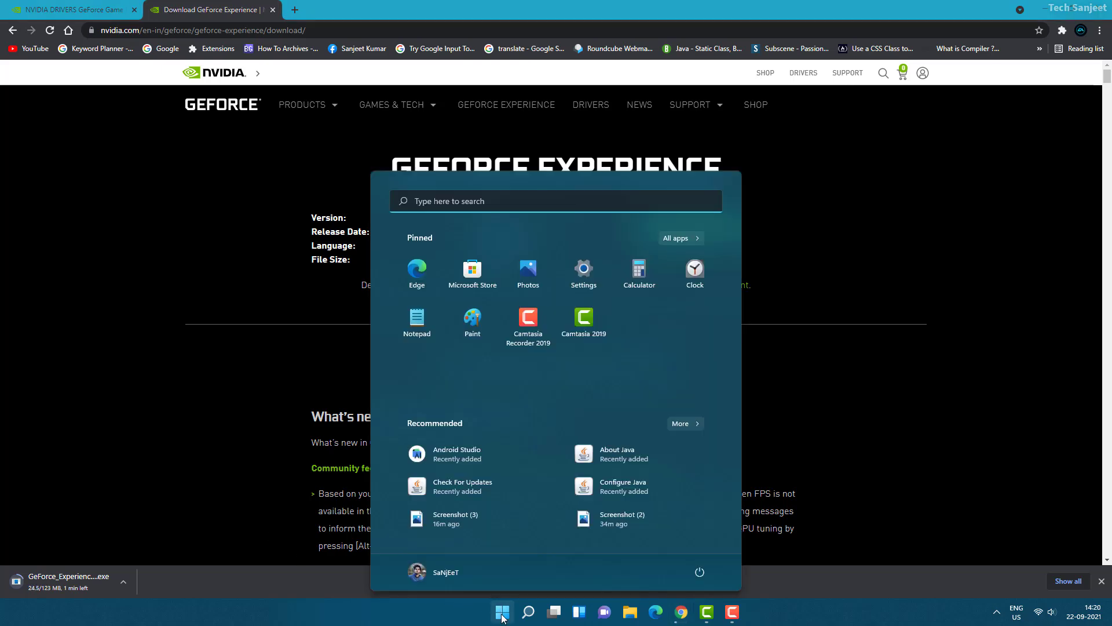
pyautogui.write('nvi')
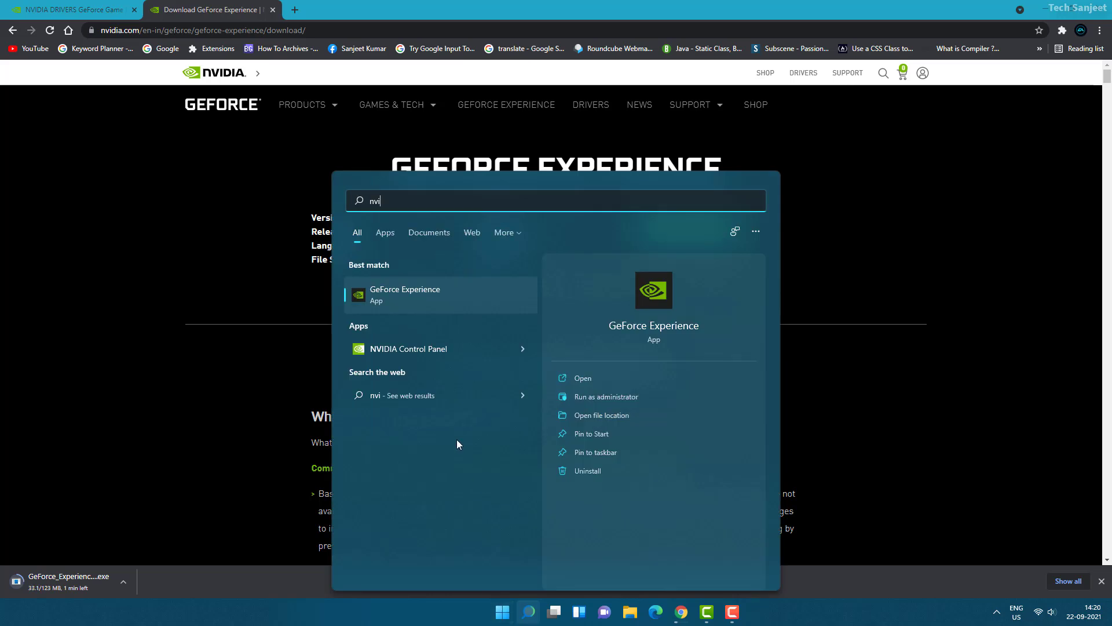
pyautogui.click(454, 298)
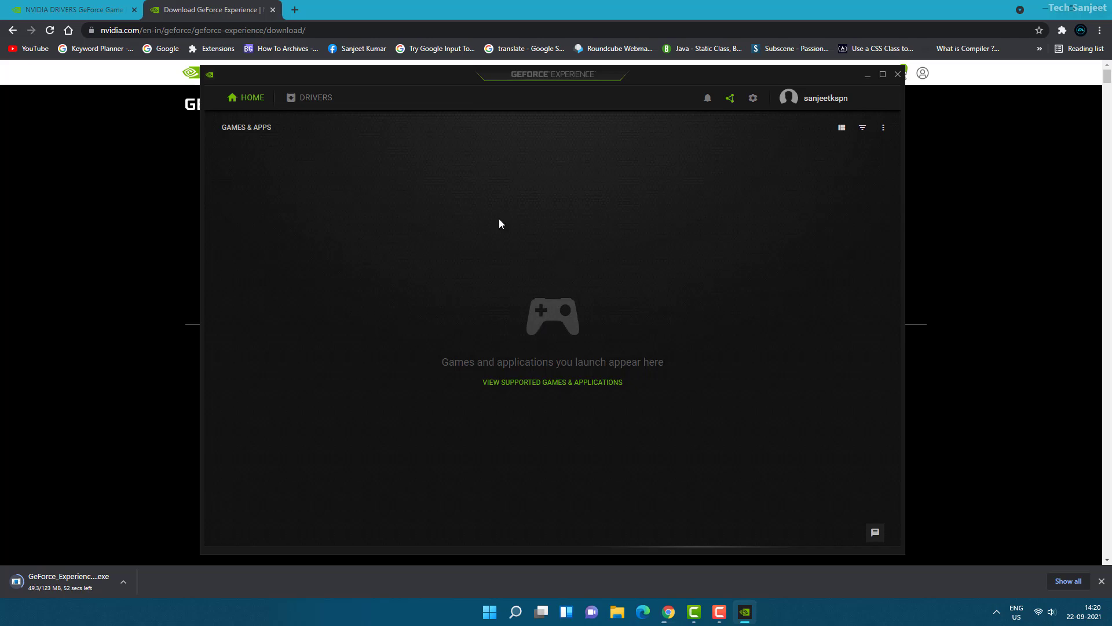
pyautogui.click(312, 104)
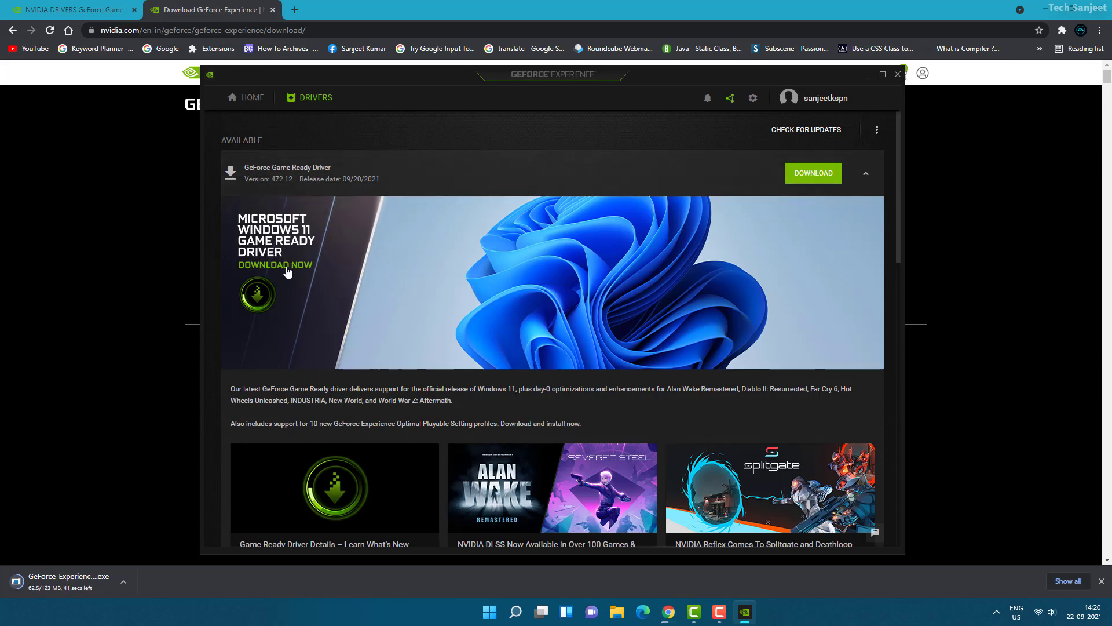
# Step: Download GeForce Game Ready Driver version 472.12 and install it with Express Installation
pyautogui.click(828, 177)
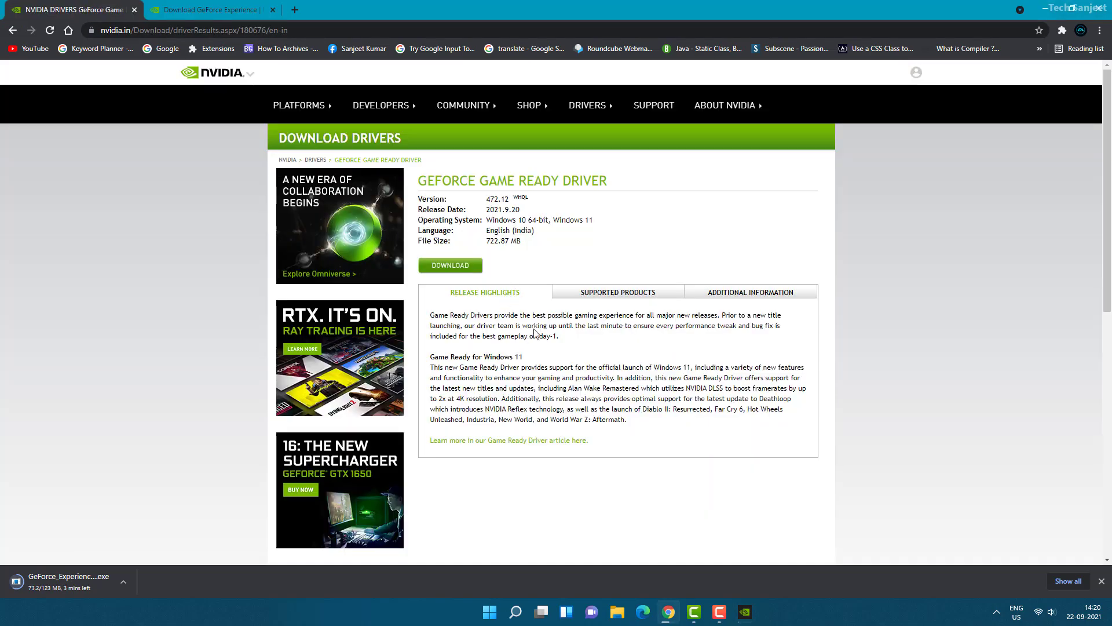
pyautogui.click(214, 10)
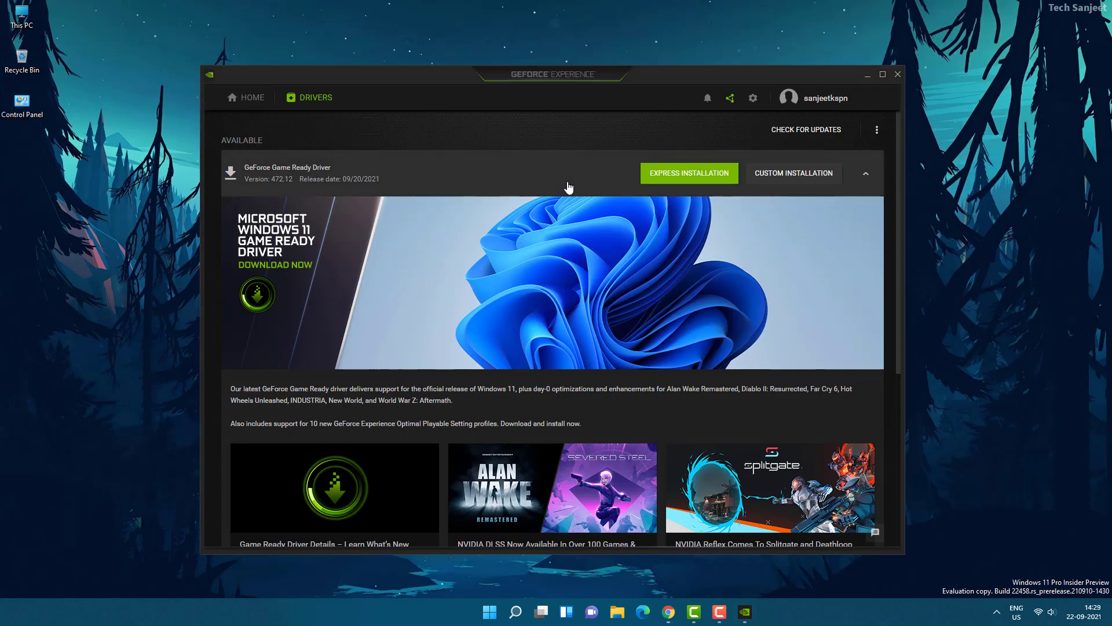
pyautogui.click(692, 177)
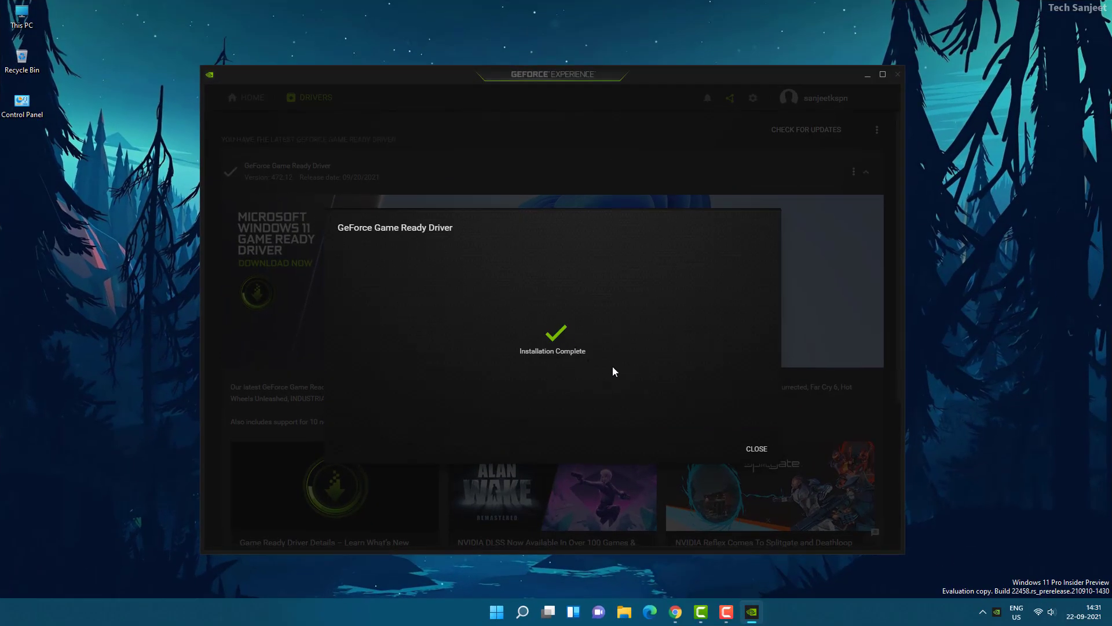
pyautogui.click(760, 450)
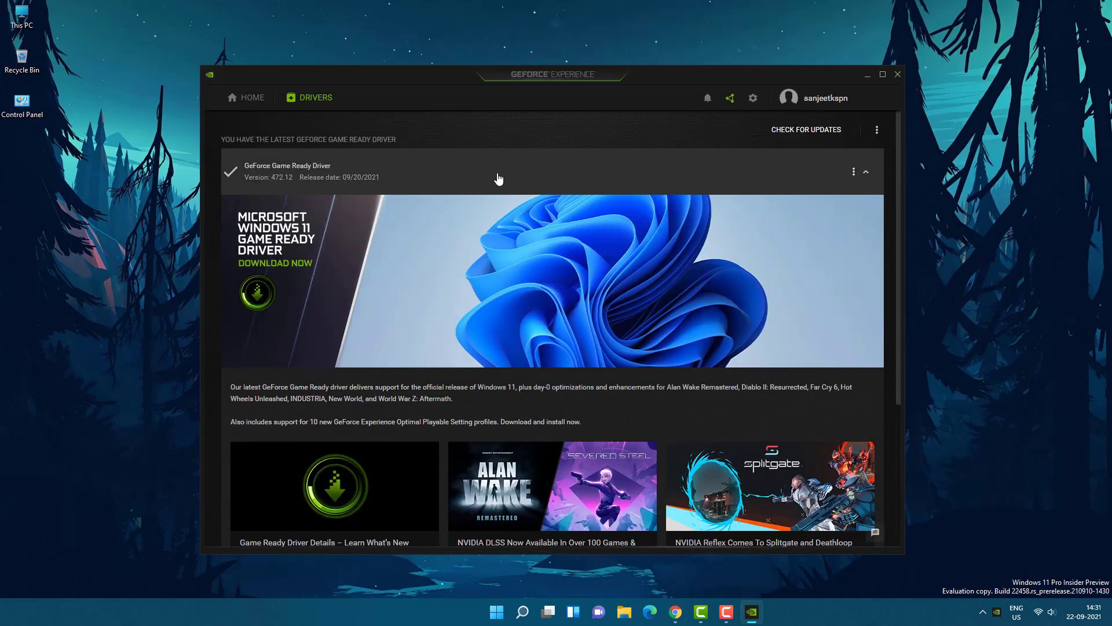
# Step: View the driver preference options in GeForce Experience
pyautogui.click(877, 133)
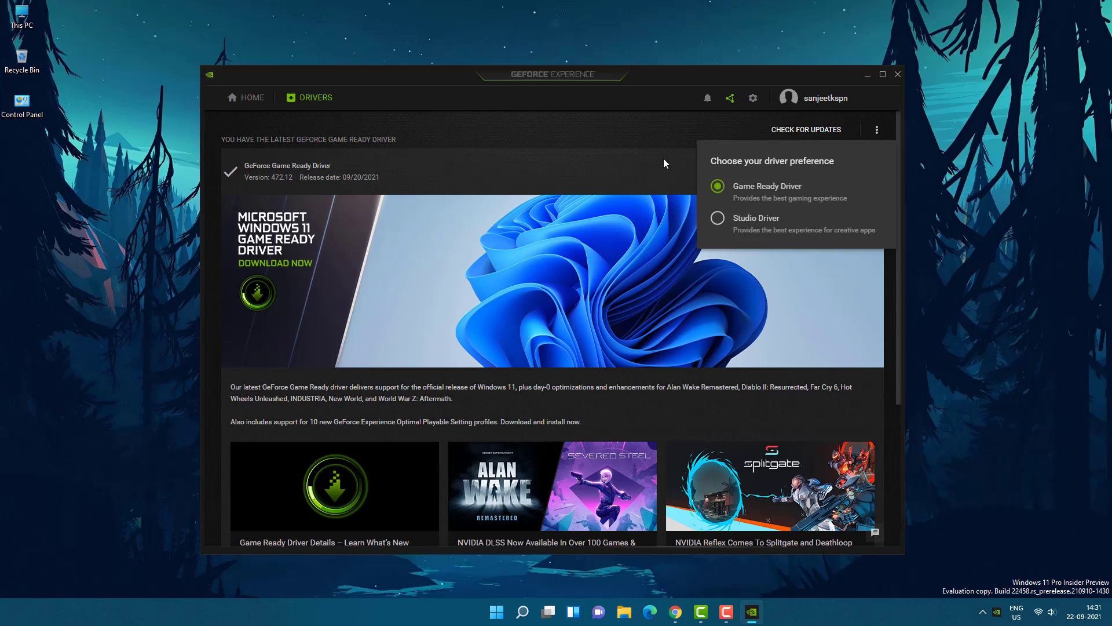
pyautogui.click(676, 144)
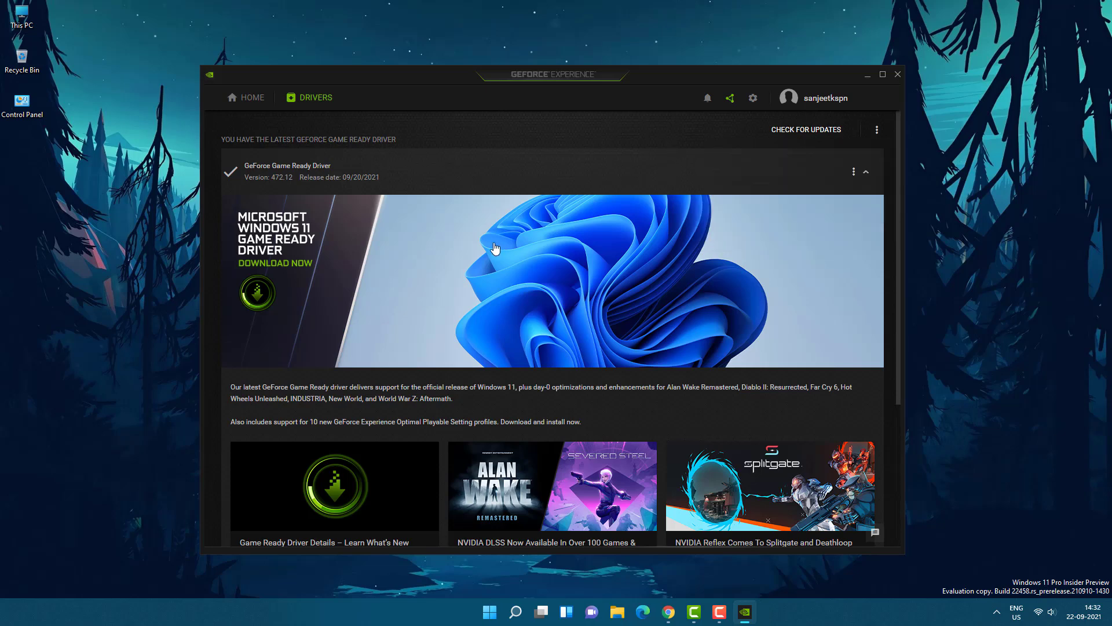